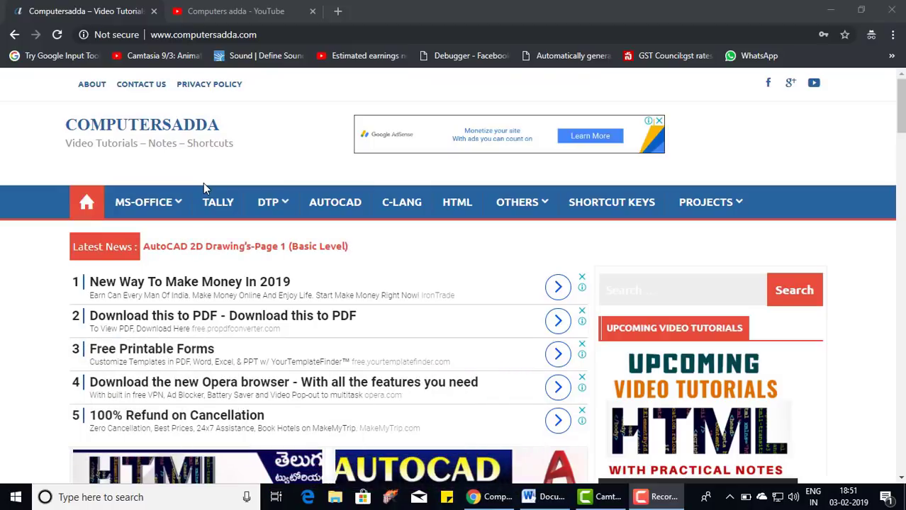
Switch to the 'Computers adda - YouTube' channel tab in Chrome
{"action": "left_click", "coordinate": [216, 9]}
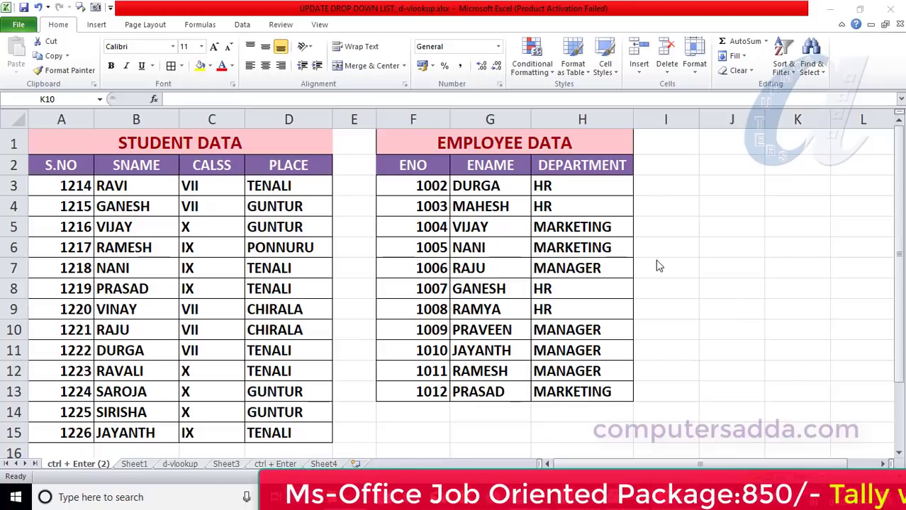
Point out the repeated class, TENALI/GUNTUR place and department values in the filled example tables
{"action": "left_click", "coordinate": [208, 185]}
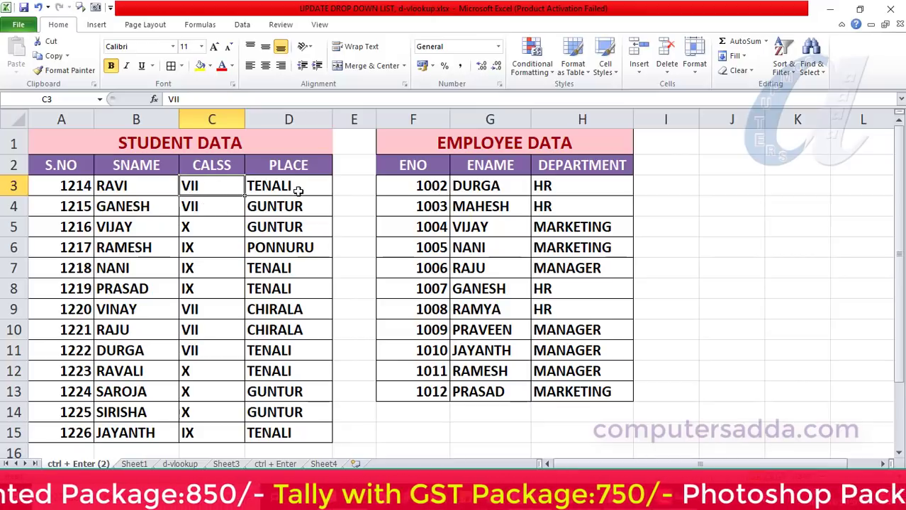
{"action": "left_click_drag", "start_coordinate": [283, 248], "coordinate": [271, 376]}
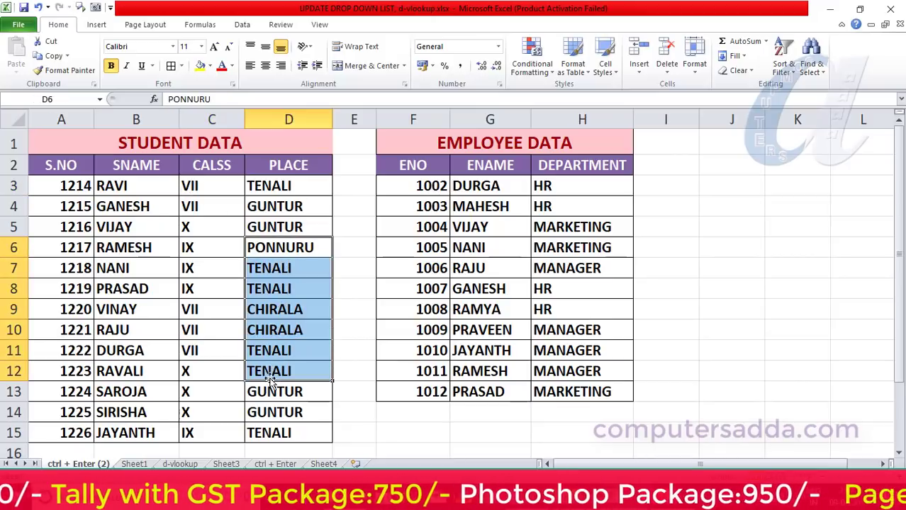
{"action": "left_click_drag", "start_coordinate": [192, 186], "coordinate": [206, 330]}
{"action": "left_click_drag", "start_coordinate": [265, 206], "coordinate": [281, 330]}
{"action": "left_click_drag", "start_coordinate": [571, 193], "coordinate": [572, 350]}
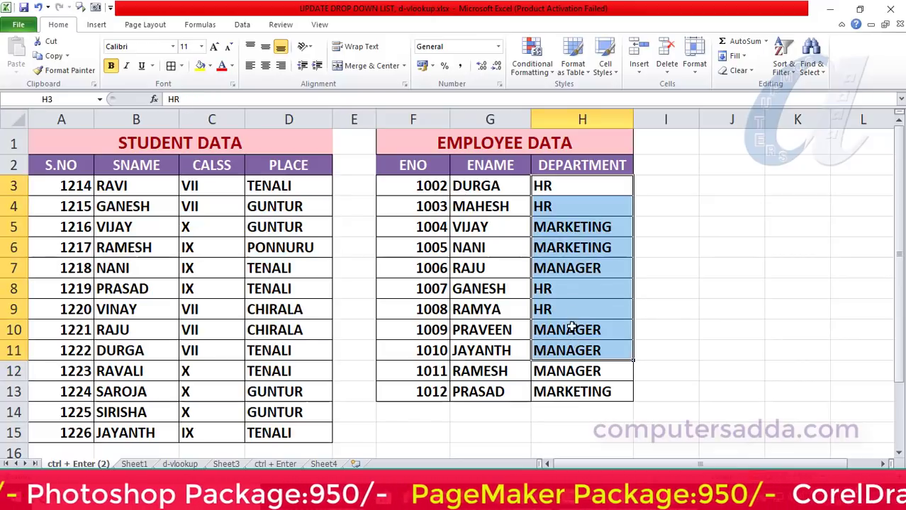
{"action": "left_click", "coordinate": [572, 234]}
{"action": "left_click", "coordinate": [542, 326]}
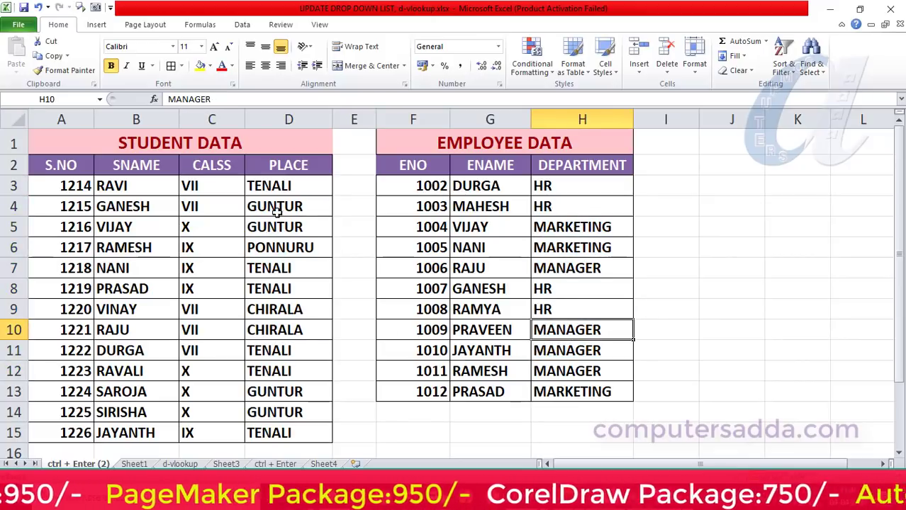
{"action": "left_click", "coordinate": [270, 270]}
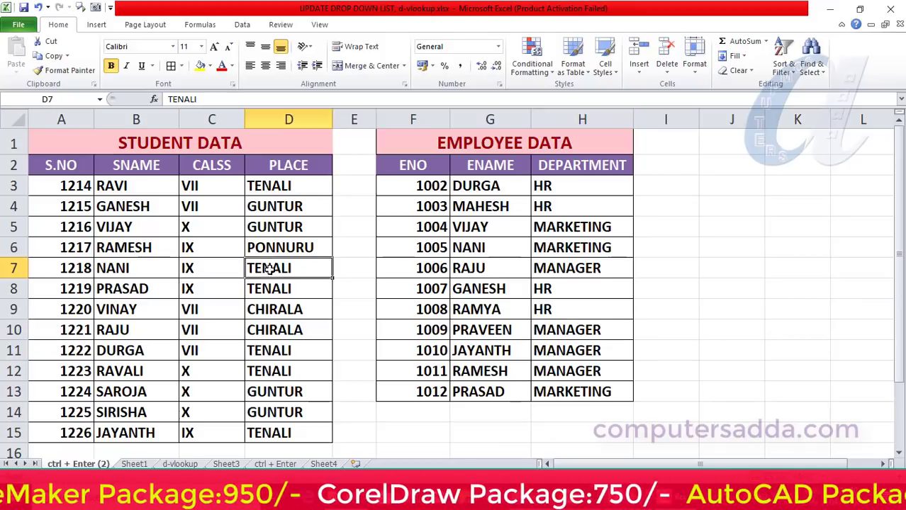
{"action": "left_click", "coordinate": [272, 222]}
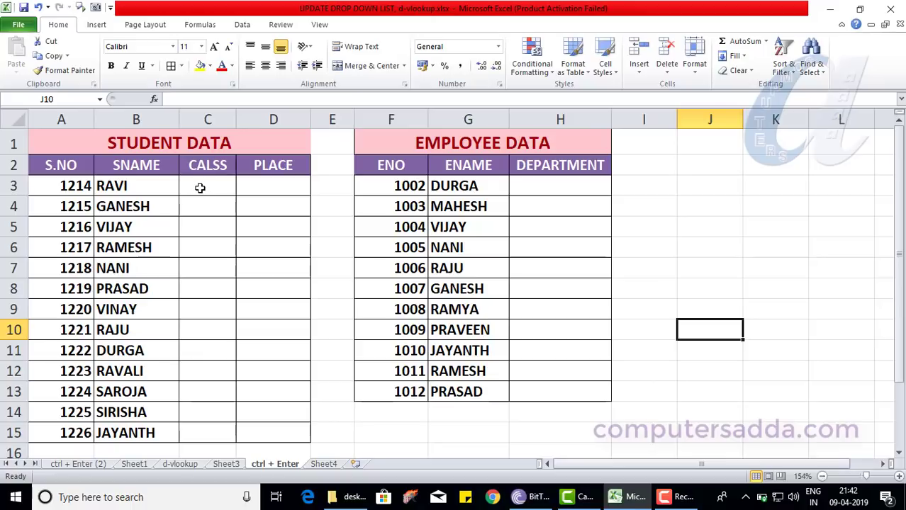
Multi-select C3:C5, C8:C10, C13 and C14 and enter VII into all of them at once
{"action": "left_click", "coordinate": [199, 187], "text": "ctrl"}
{"action": "left_click", "coordinate": [202, 207], "text": "ctrl"}
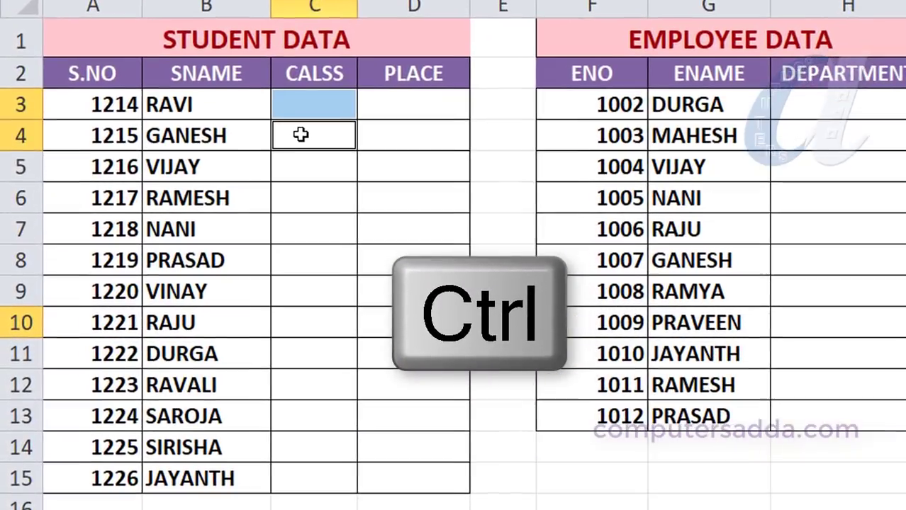
{"action": "left_click", "coordinate": [299, 165], "text": "ctrl"}
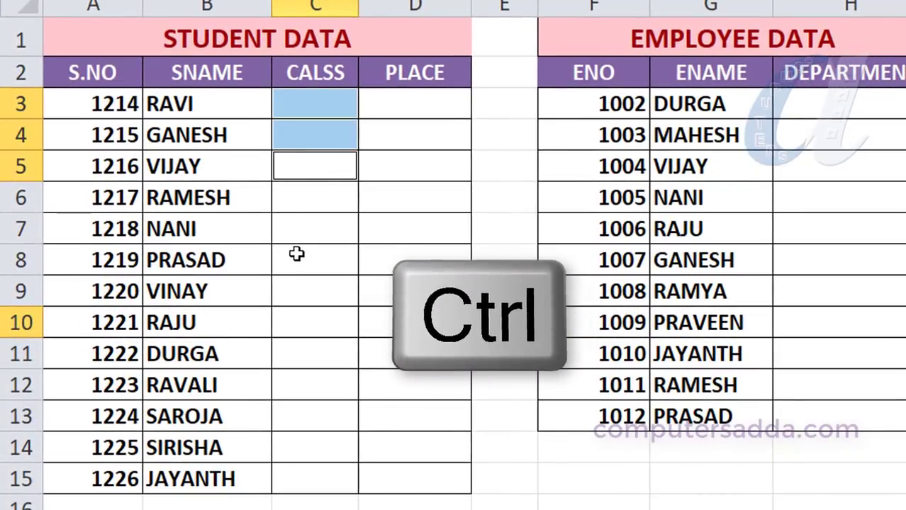
{"action": "left_click_drag", "start_coordinate": [297, 259], "coordinate": [297, 323]}
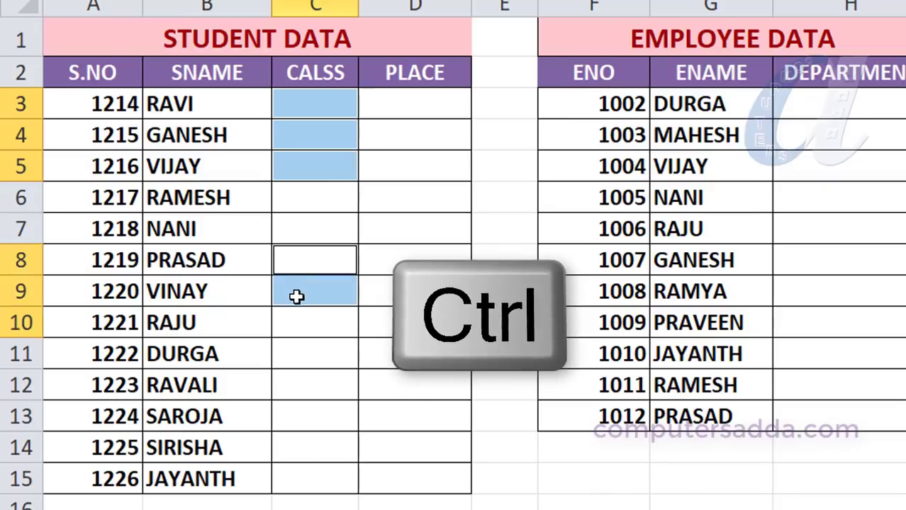
{"action": "left_click", "coordinate": [291, 423], "text": "ctrl"}
{"action": "left_click", "coordinate": [293, 451], "text": "ctrl"}
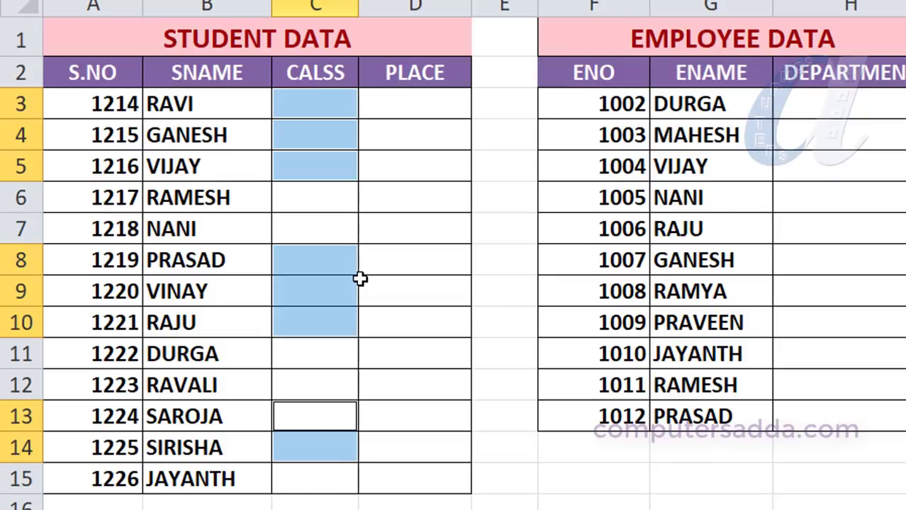
{"action": "type", "text": "VII"}
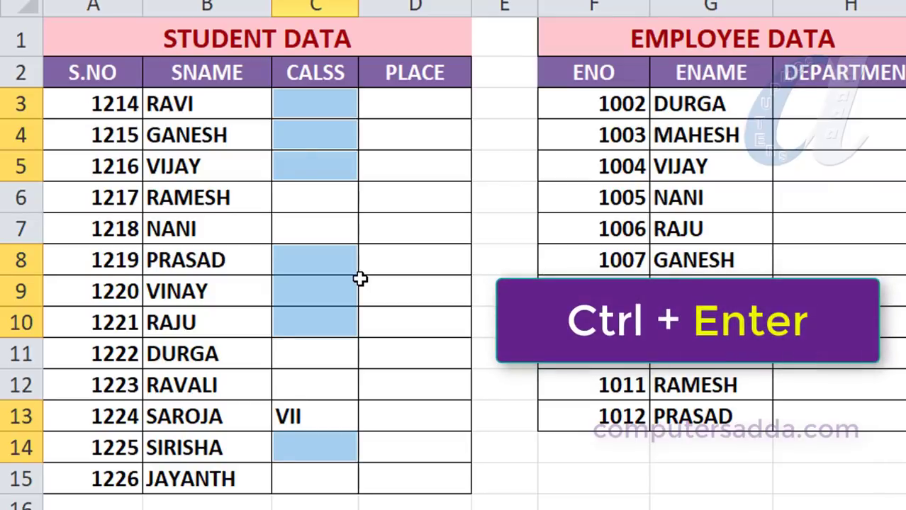
{"action": "key", "text": "ctrl+Return"}
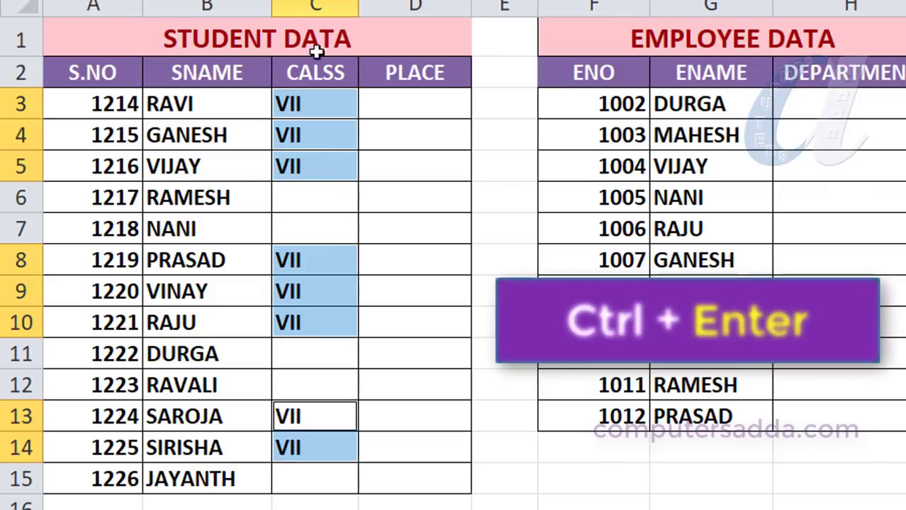
{"action": "left_click", "coordinate": [319, 197]}
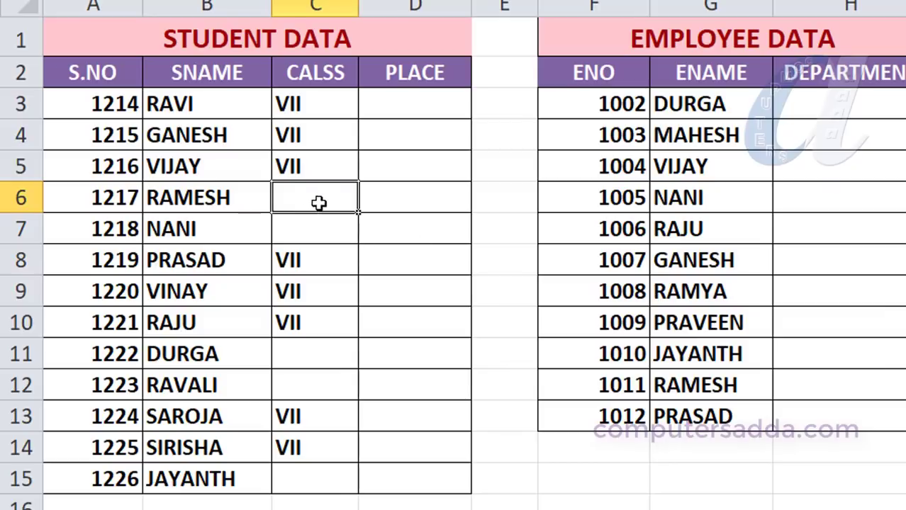
Enter X at once into the remaining CALSS cells C6:C7, C11:C12 and C15
{"action": "left_click_drag", "start_coordinate": [317, 199], "coordinate": [304, 239]}
{"action": "left_click_drag", "start_coordinate": [301, 344], "coordinate": [299, 390]}
{"action": "left_click", "coordinate": [293, 475], "text": "ctrl"}
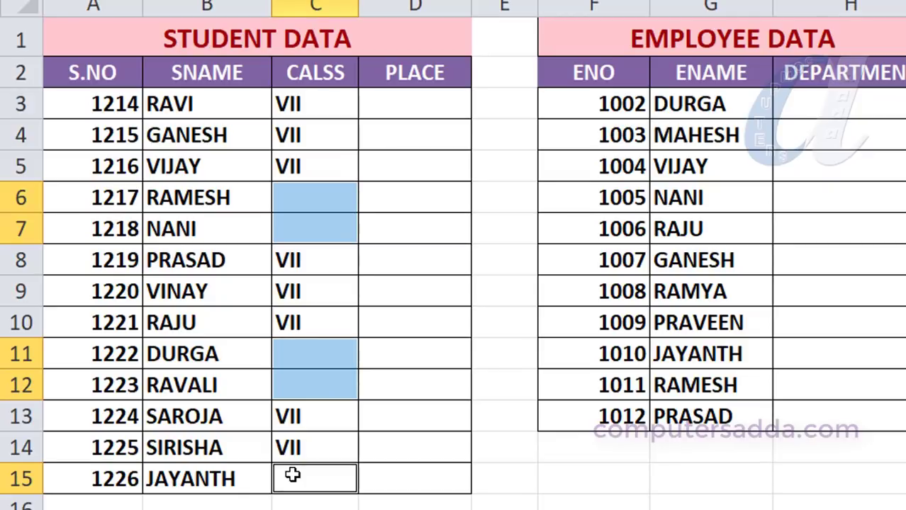
{"action": "type", "text": "X"}
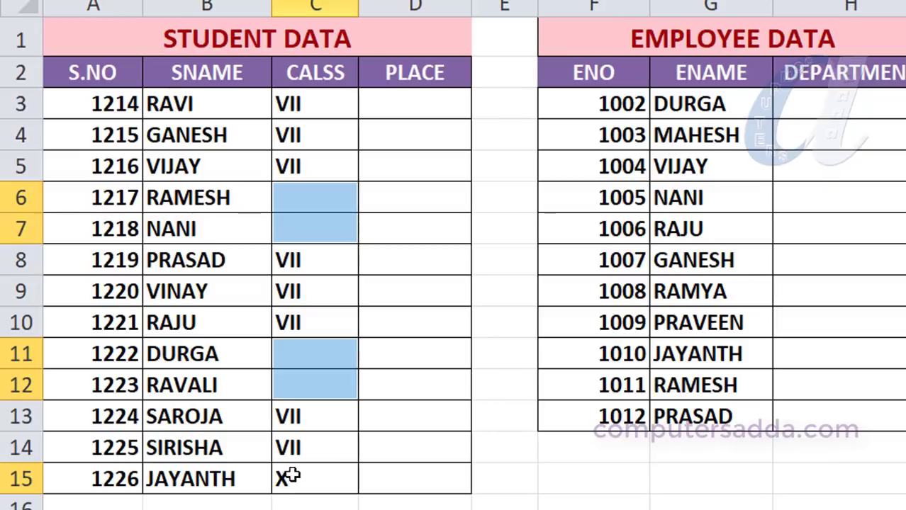
{"action": "key", "text": "ctrl+Return"}
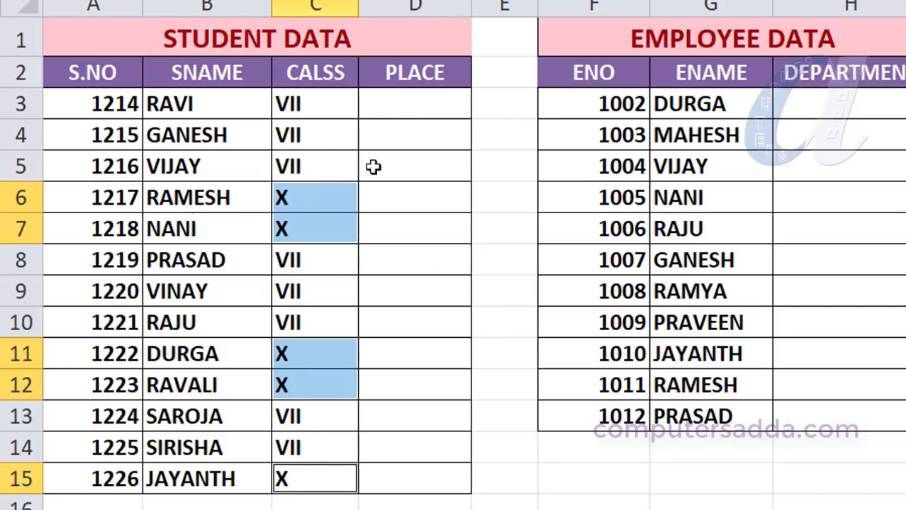
{"action": "left_click_drag", "start_coordinate": [394, 108], "coordinate": [396, 147]}
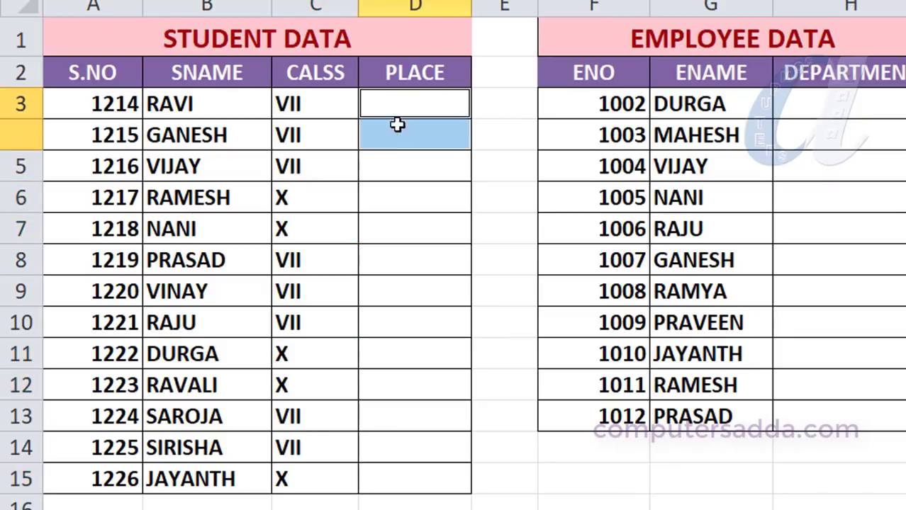
Enter TENALI at once into PLACE cells D3:D4, D6:D11 and D15
{"action": "left_click_drag", "start_coordinate": [384, 196], "coordinate": [384, 353], "text": "ctrl"}
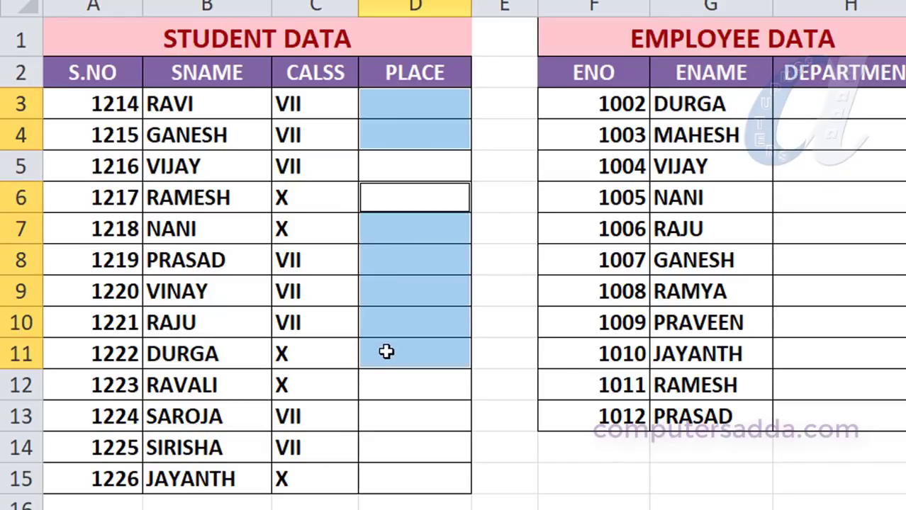
{"action": "left_click", "coordinate": [383, 470], "text": "ctrl"}
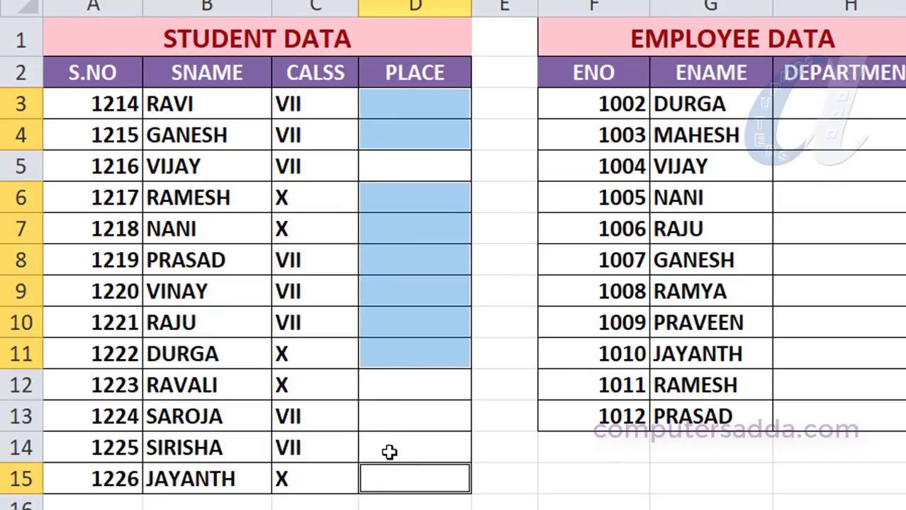
{"action": "type", "text": "TEN"}
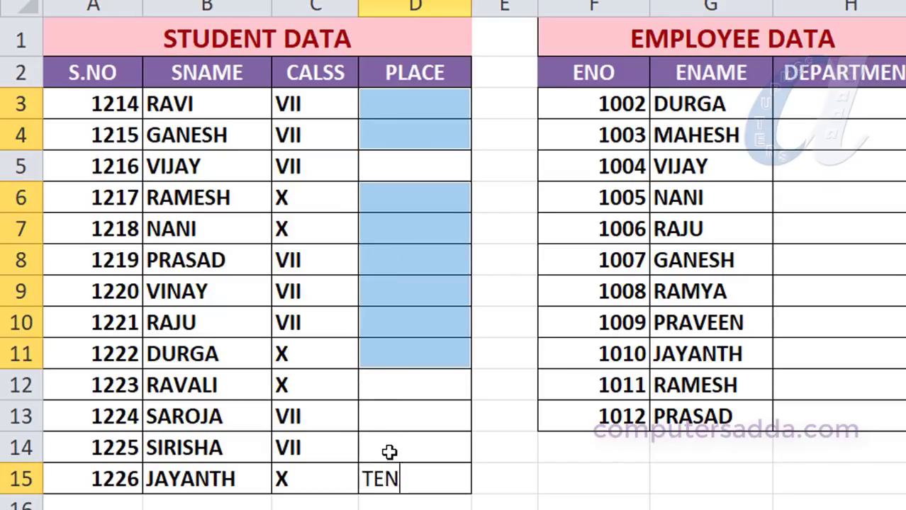
{"action": "type", "text": "ALI"}
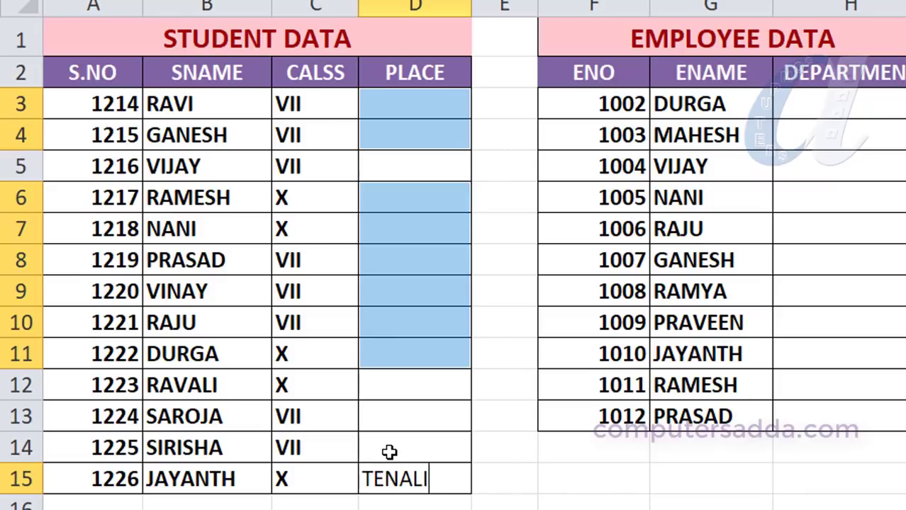
{"action": "key", "text": "ctrl+Return"}
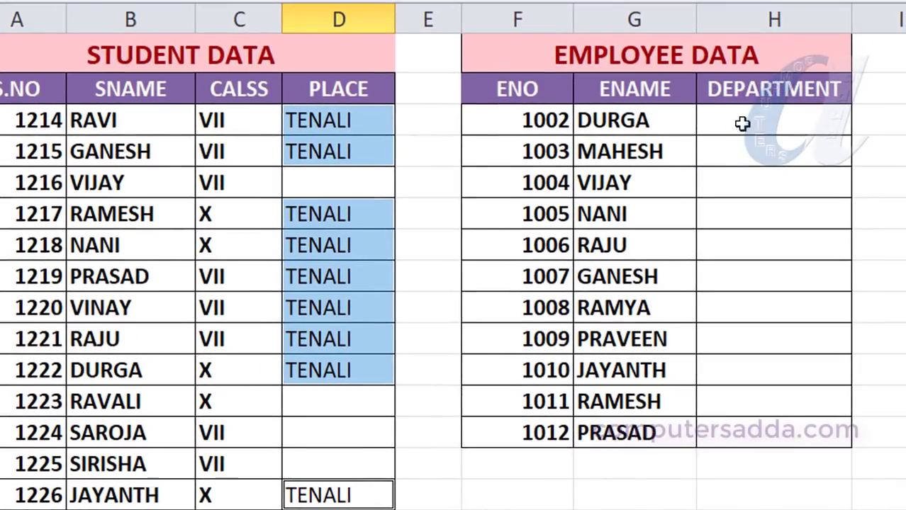
Enter MANAGER at once into the five manager rows of the DEPARTMENT column
{"action": "left_click", "coordinate": [736, 152]}
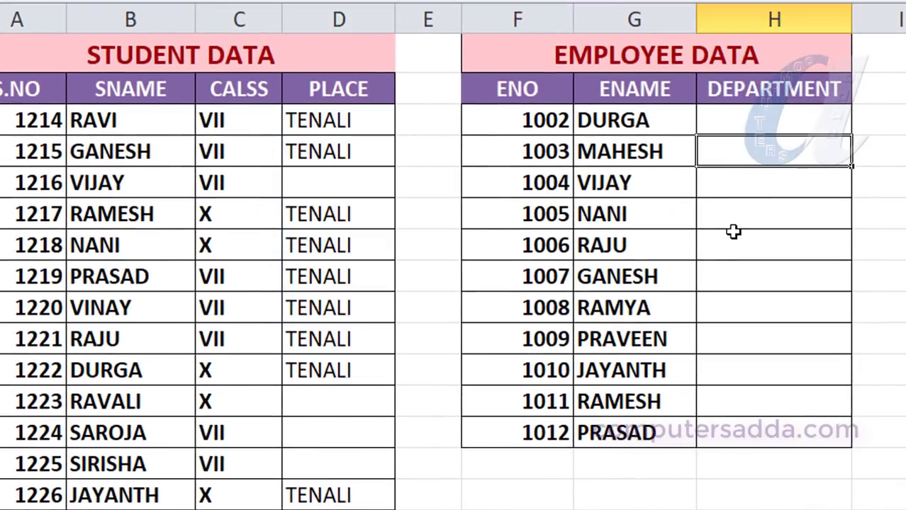
{"action": "left_click_drag", "start_coordinate": [734, 241], "coordinate": [733, 276]}
{"action": "left_click", "coordinate": [725, 403], "text": "ctrl"}
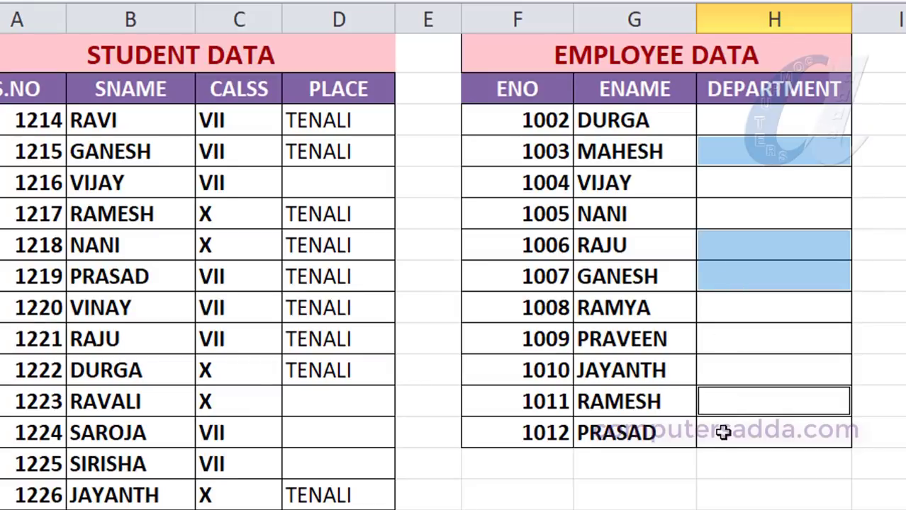
{"action": "left_click", "coordinate": [722, 432], "text": "ctrl"}
{"action": "type", "text": "MAN"}
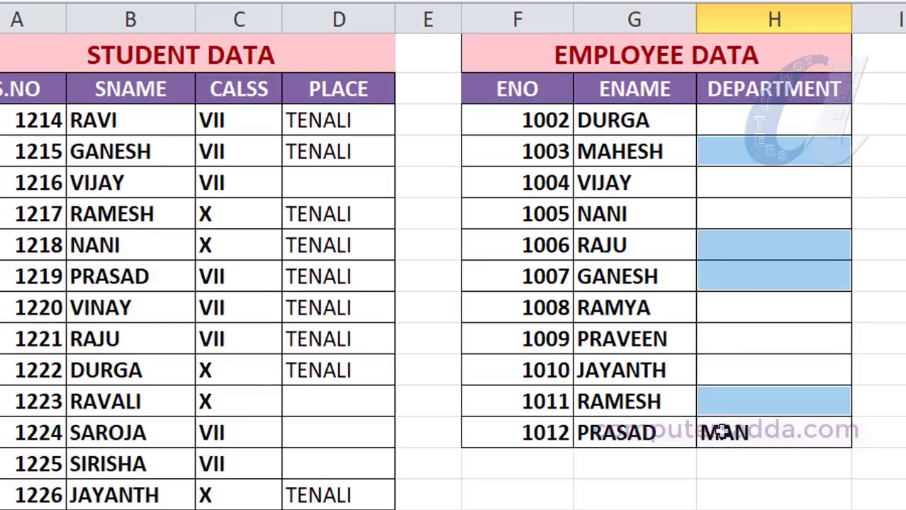
{"action": "type", "text": "AGER"}
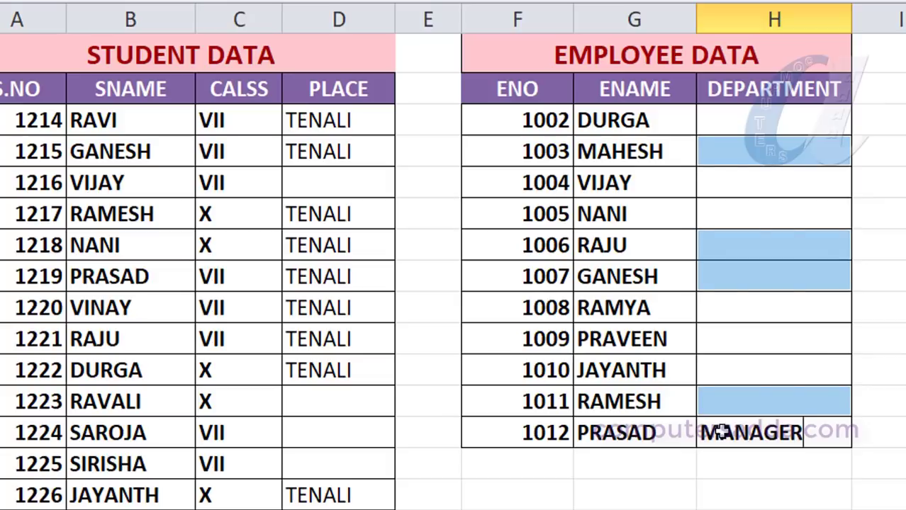
{"action": "key", "text": "ctrl+Return"}
Enter HR at once into the six remaining blank DEPARTMENT cells
{"action": "left_click", "coordinate": [752, 114]}
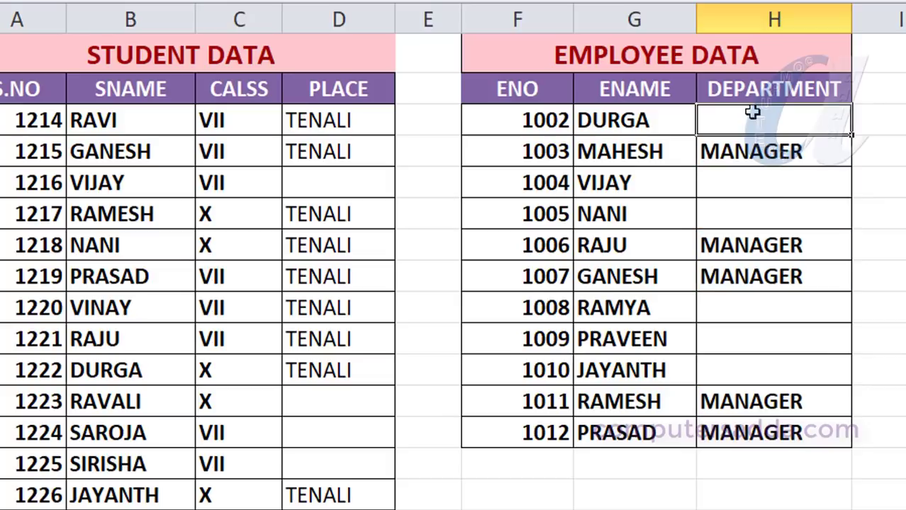
{"action": "left_click_drag", "start_coordinate": [750, 186], "coordinate": [750, 221]}
{"action": "mouse_move", "coordinate": [741, 304]}
{"action": "left_mouse_down", "text": "ctrl"}
{"action": "mouse_move", "coordinate": [736, 389]}
{"action": "mouse_move", "coordinate": [734, 375]}
{"action": "left_mouse_up", "text": "ctrl"}
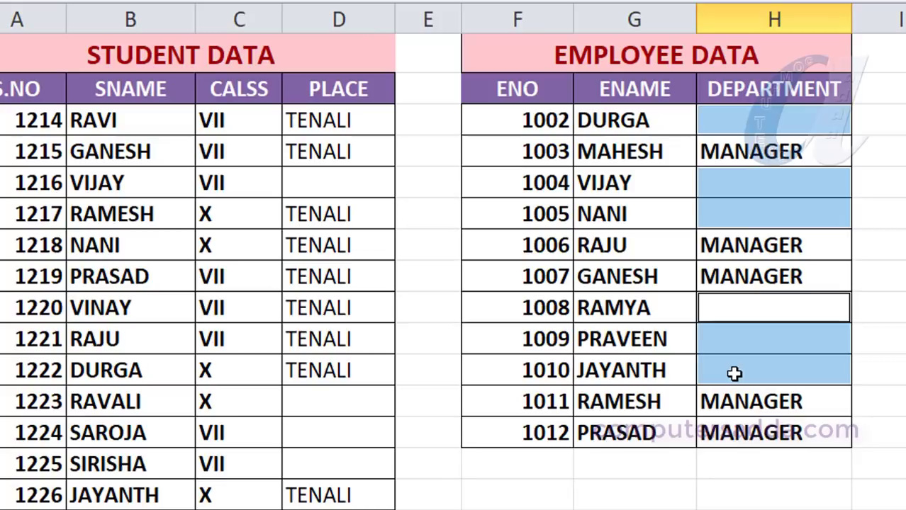
{"action": "type", "text": "HR"}
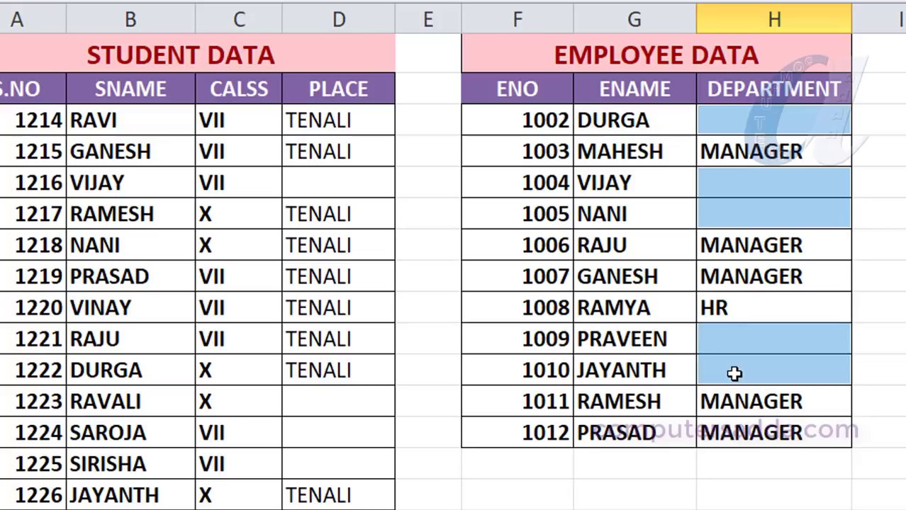
{"action": "key", "text": "ctrl+Return"}
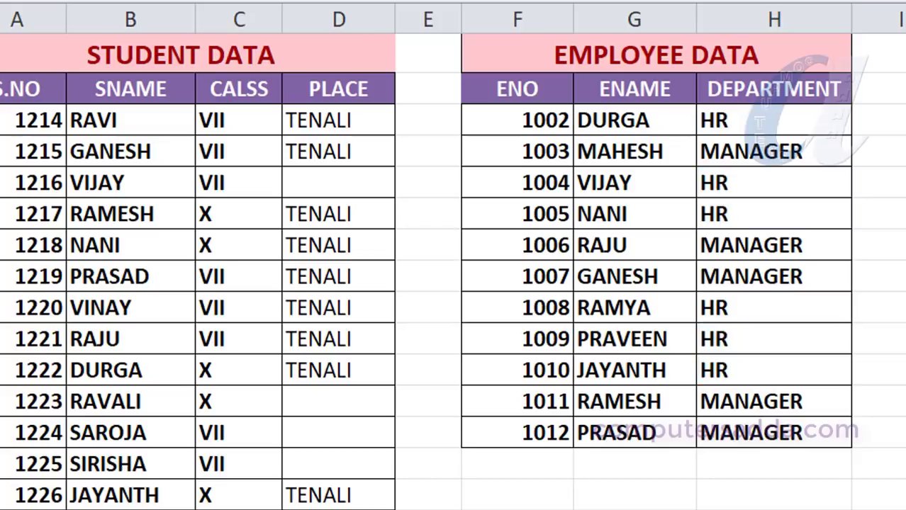